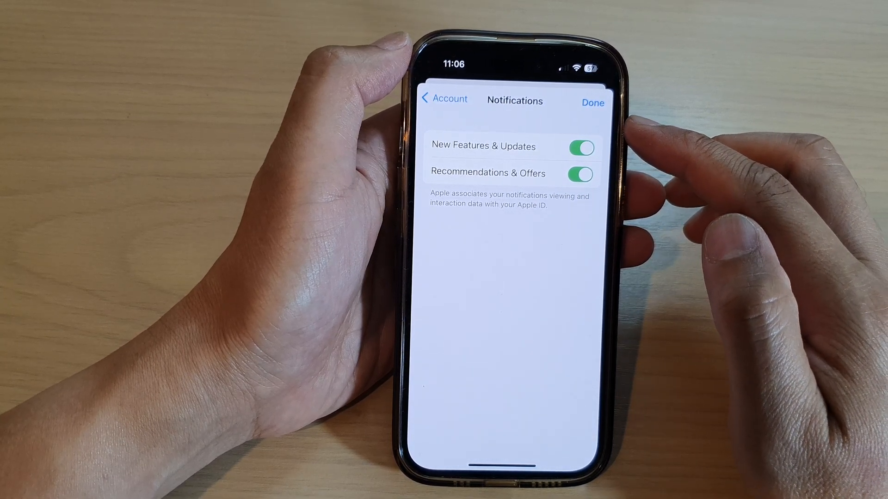
{"action": "left_click", "coordinate": [593, 102]}
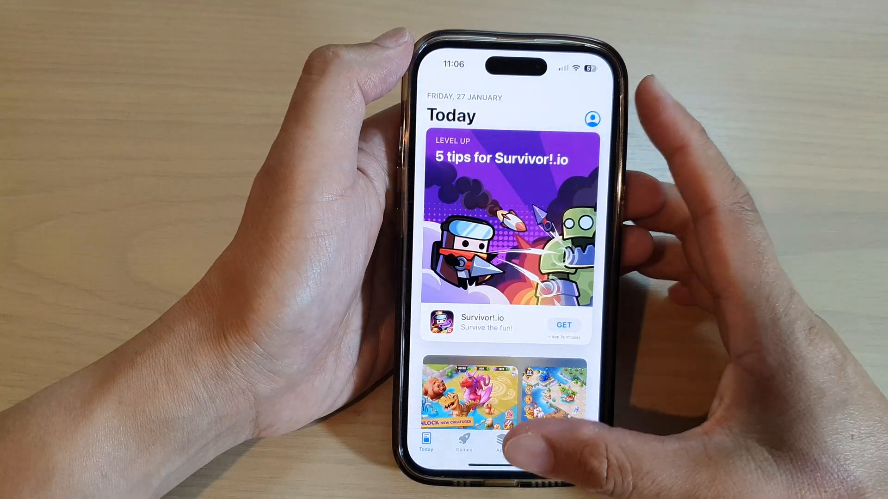
{"action": "left_click_drag", "start_coordinate": [513, 461], "coordinate": [514, 277]}
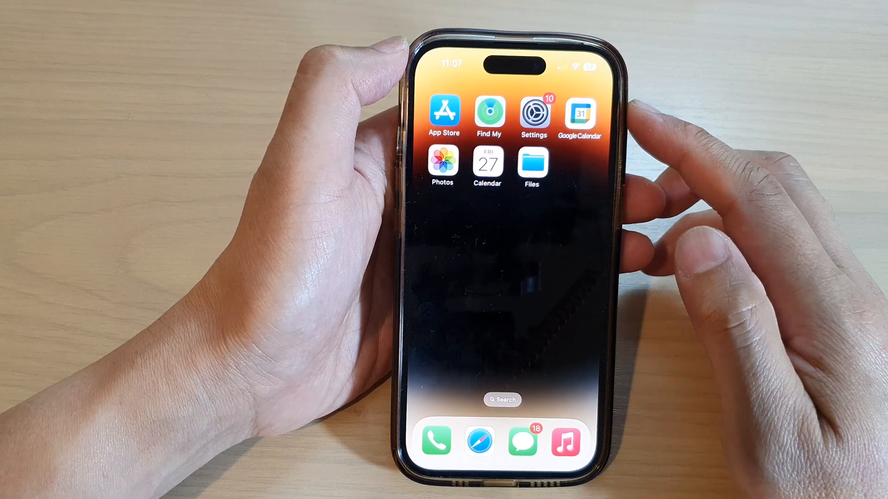
{"action": "mouse_move", "coordinate": [569, 277]}
{"action": "left_mouse_down"}
{"action": "mouse_move", "coordinate": [451, 278]}
{"action": "mouse_move", "coordinate": [569, 277]}
{"action": "left_mouse_up"}
Reach the account's Notifications settings from the App Store Today page via the profile icon.
{"action": "left_click", "coordinate": [444, 115]}
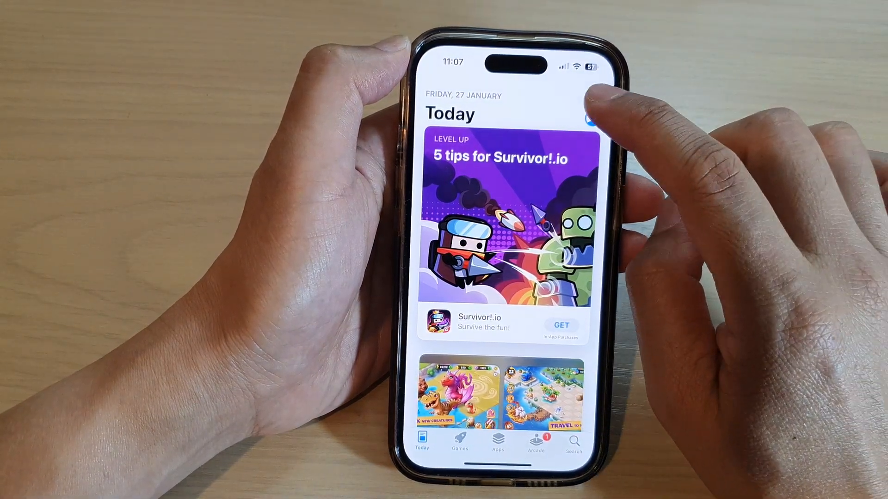
{"action": "left_click", "coordinate": [592, 117]}
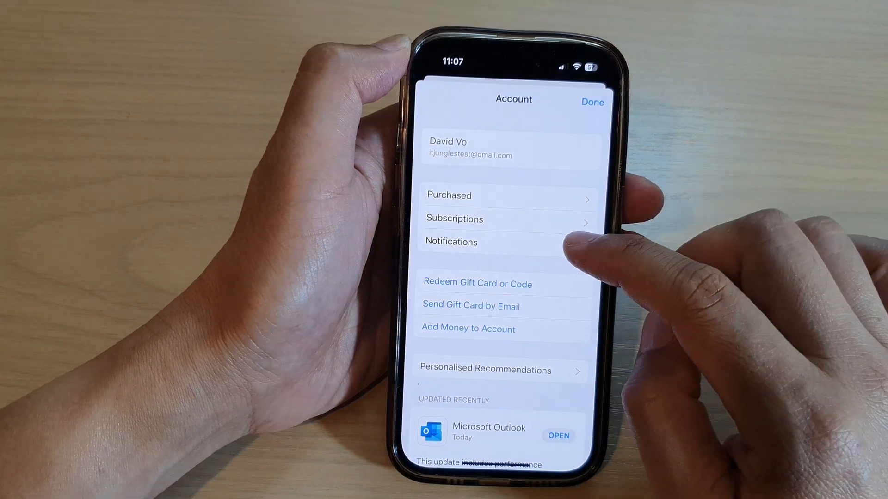
{"action": "scroll", "coordinate": [583, 236], "scroll_direction": "down", "scroll_amount": 2}
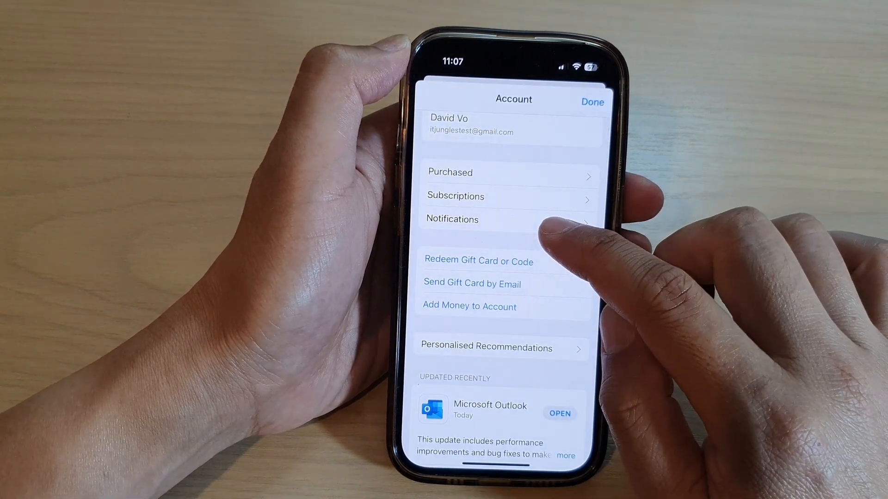
{"action": "left_click", "coordinate": [527, 219]}
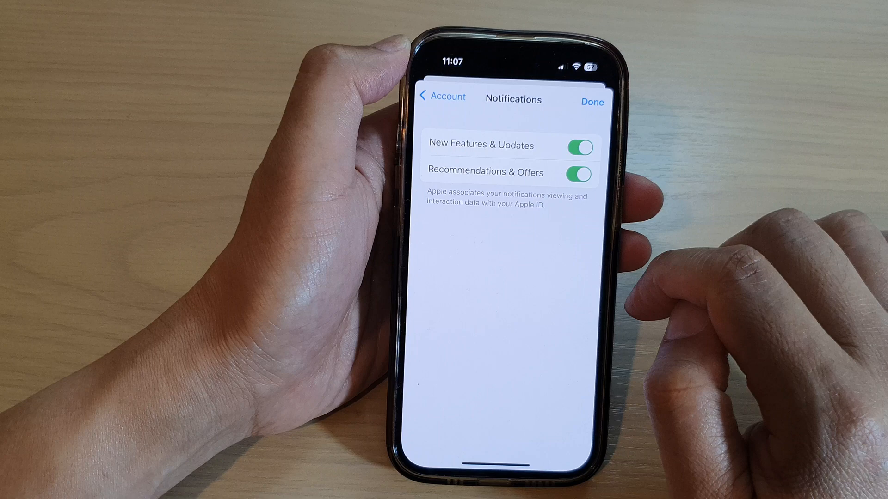
Switch New Features & Updates notifications off and then back on.
{"action": "left_click", "coordinate": [580, 147]}
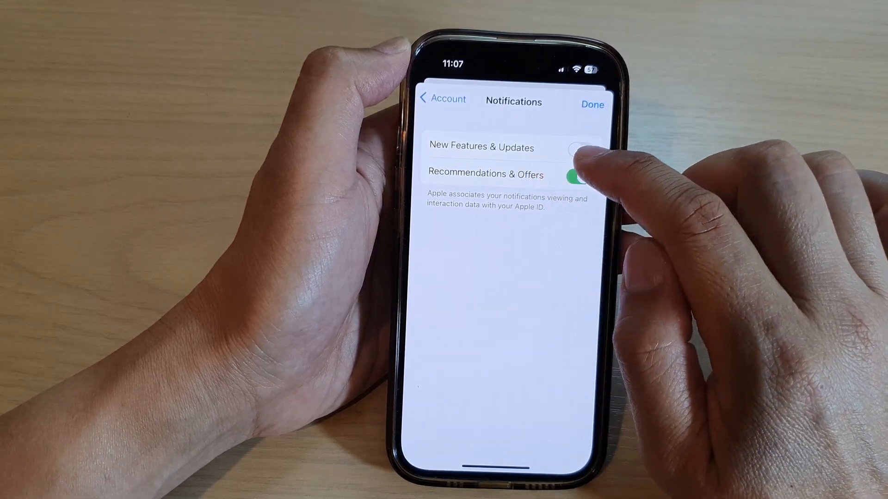
{"action": "left_click", "coordinate": [582, 147]}
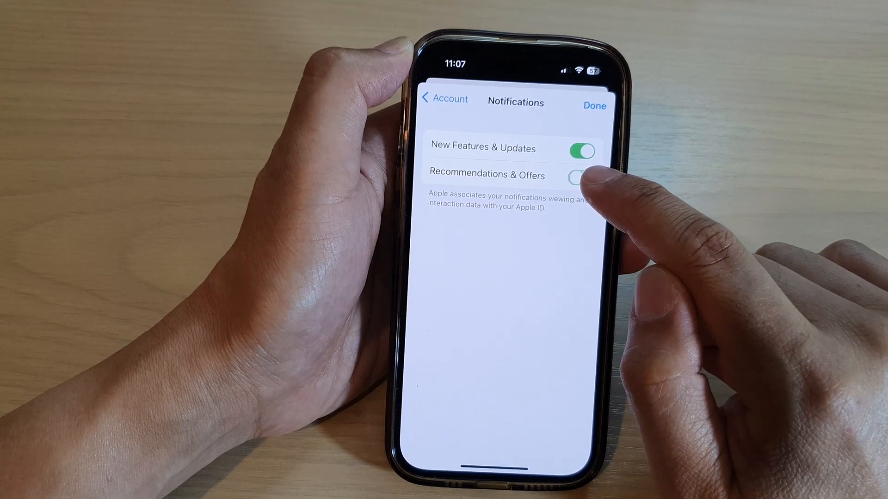
Dismiss Notifications with Done and swipe up to return to the home screen.
{"action": "left_click", "coordinate": [593, 106]}
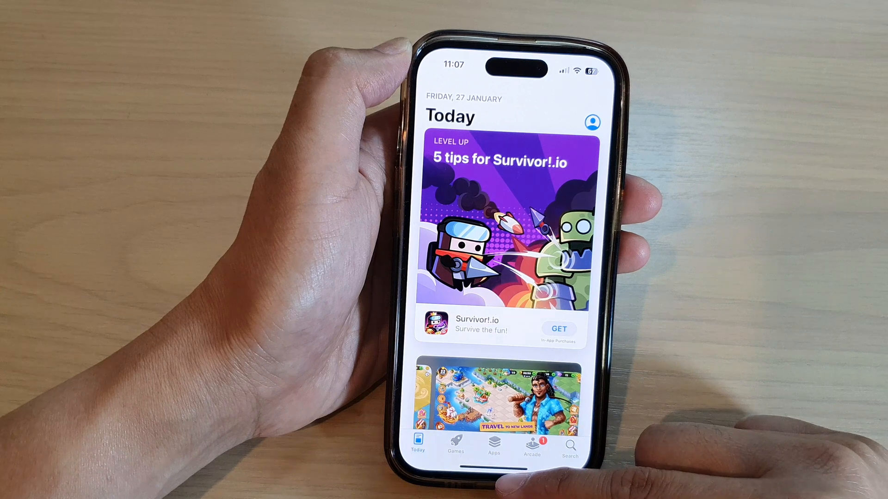
{"action": "left_click_drag", "start_coordinate": [503, 466], "coordinate": [502, 278]}
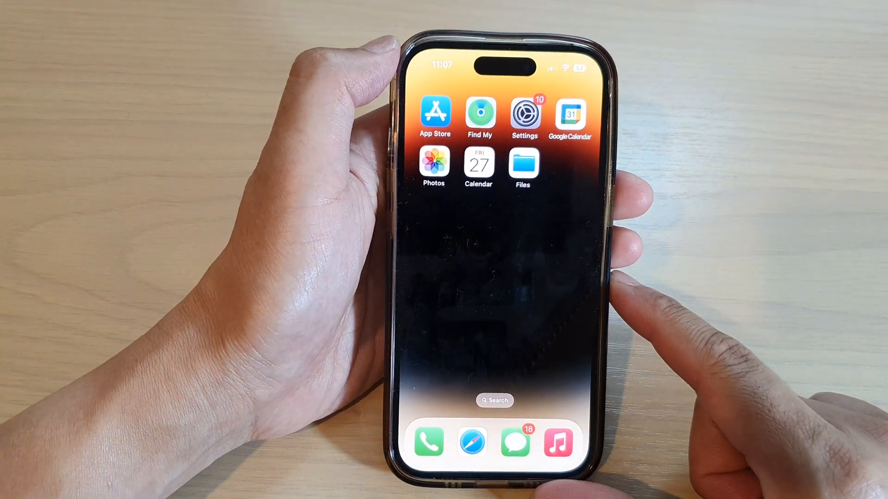